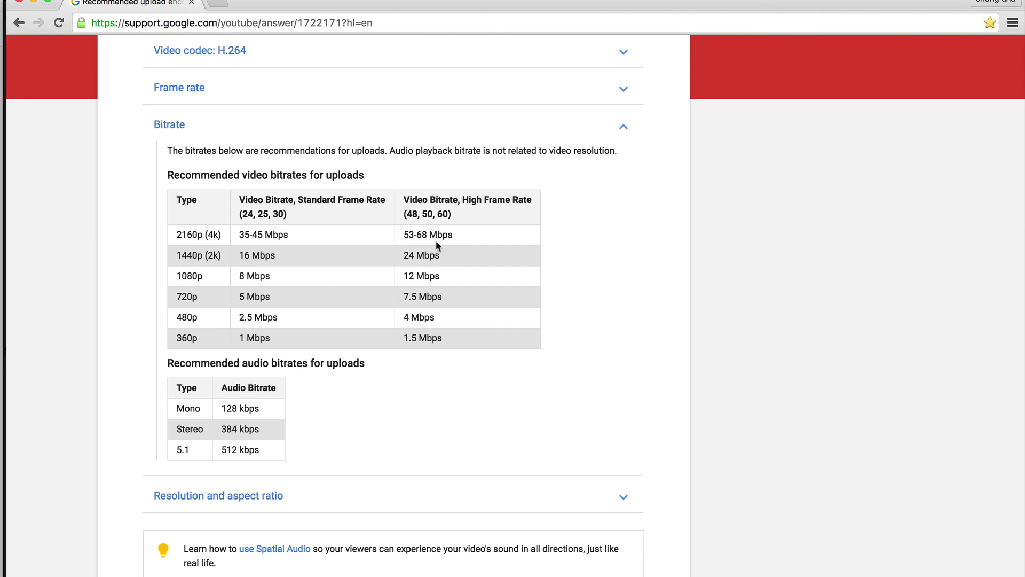
pyautogui.scroll(1, 295, 222)
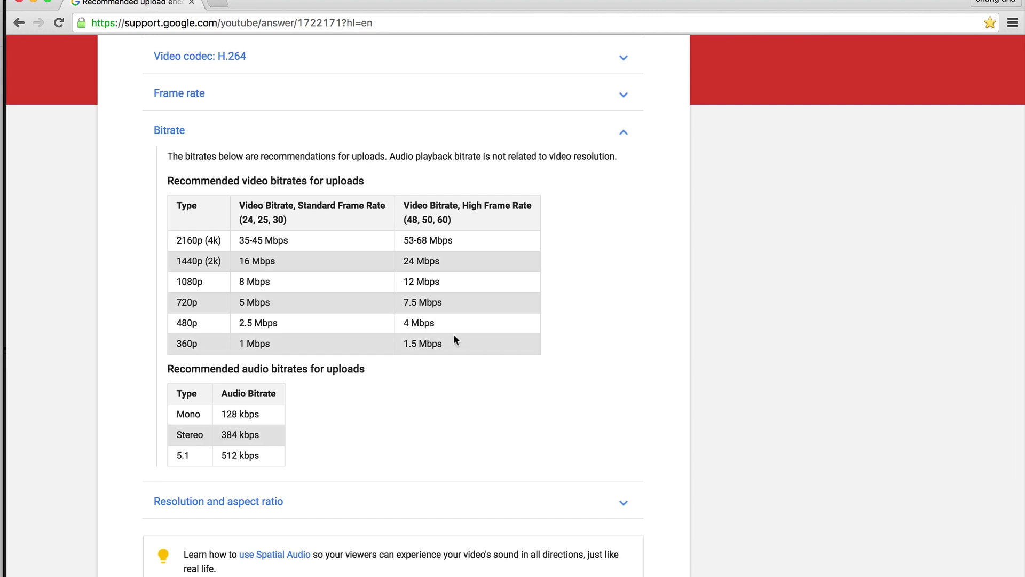
pyautogui.scroll(-3, 453, 339)
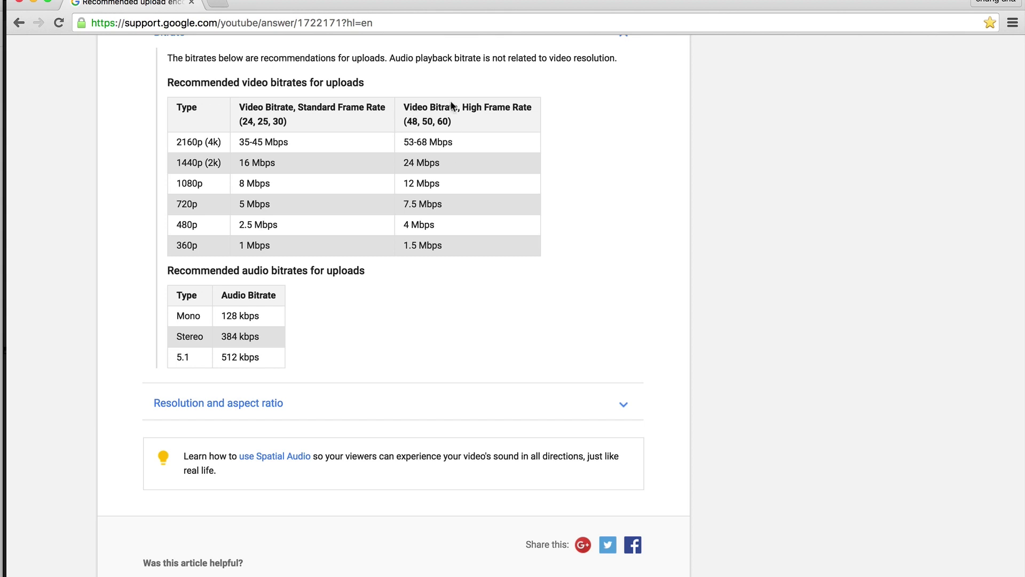
pyautogui.scroll(2, 418, 180)
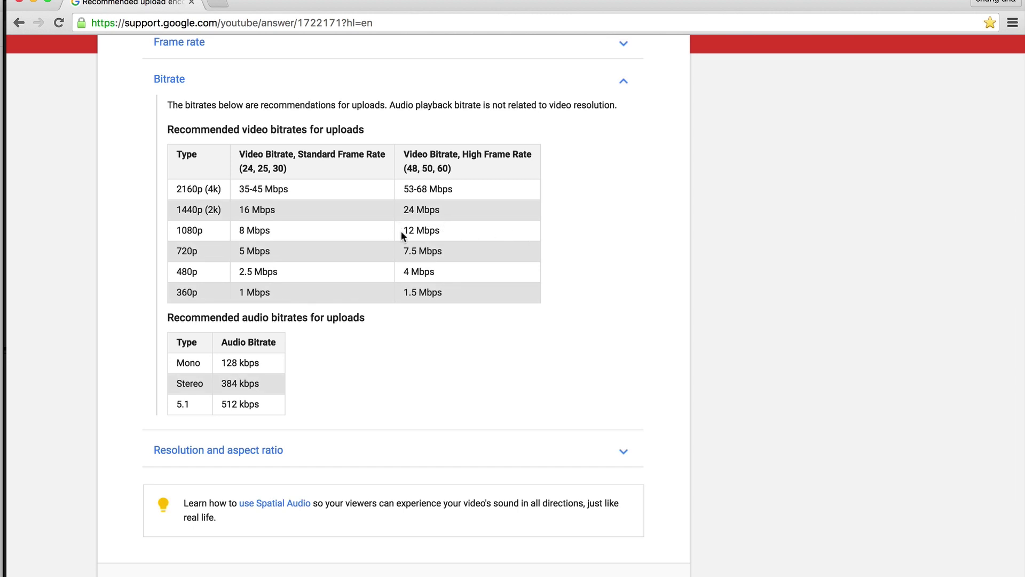
pyautogui.scroll(1, 243, 158)
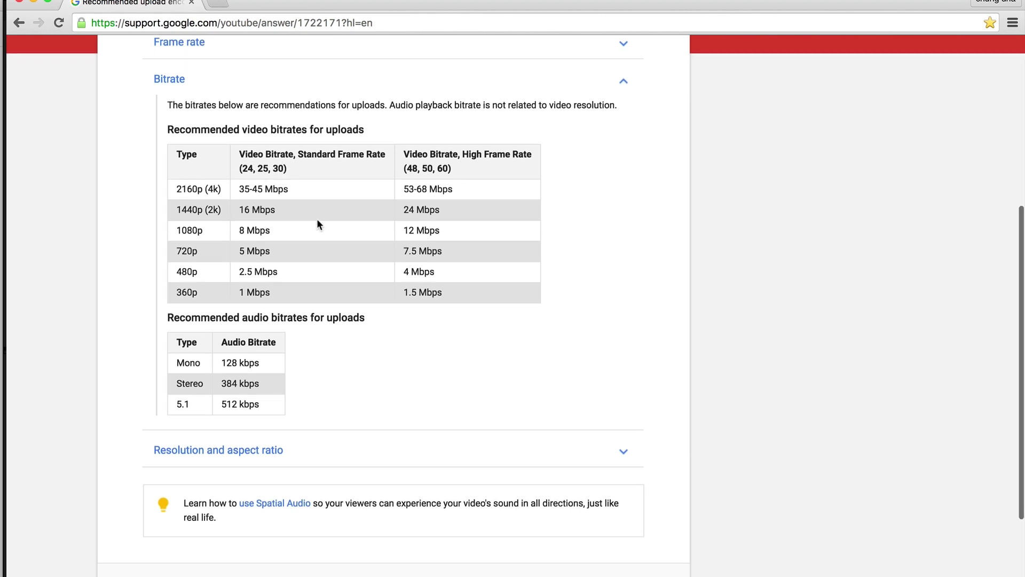
pyautogui.scroll(1, 316, 219)
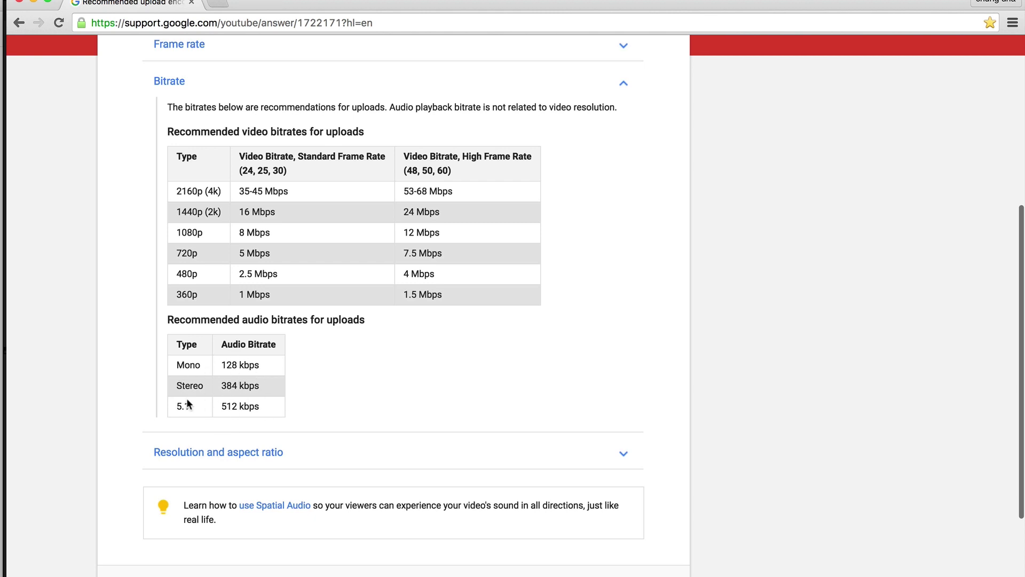
# Highlight and then deselect the 5.1, 512 kbps audio row in the reference.
pyautogui.moveTo(170, 406); pyautogui.dragTo(269, 408)
pyautogui.click(186, 406)
pyautogui.moveTo(176, 406); pyautogui.dragTo(262, 408)
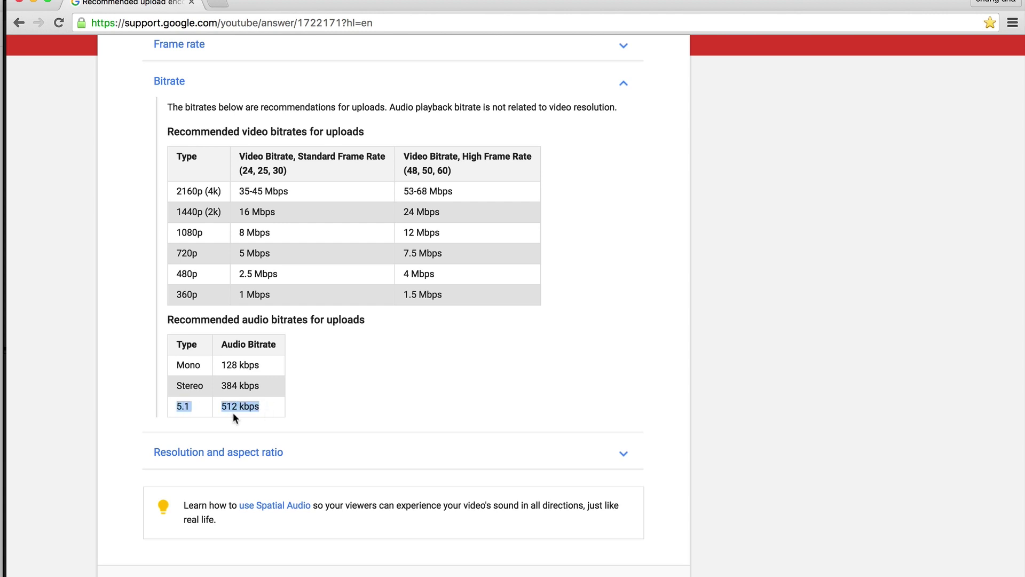
pyautogui.click(183, 413)
pyautogui.scroll(3, 316, 390)
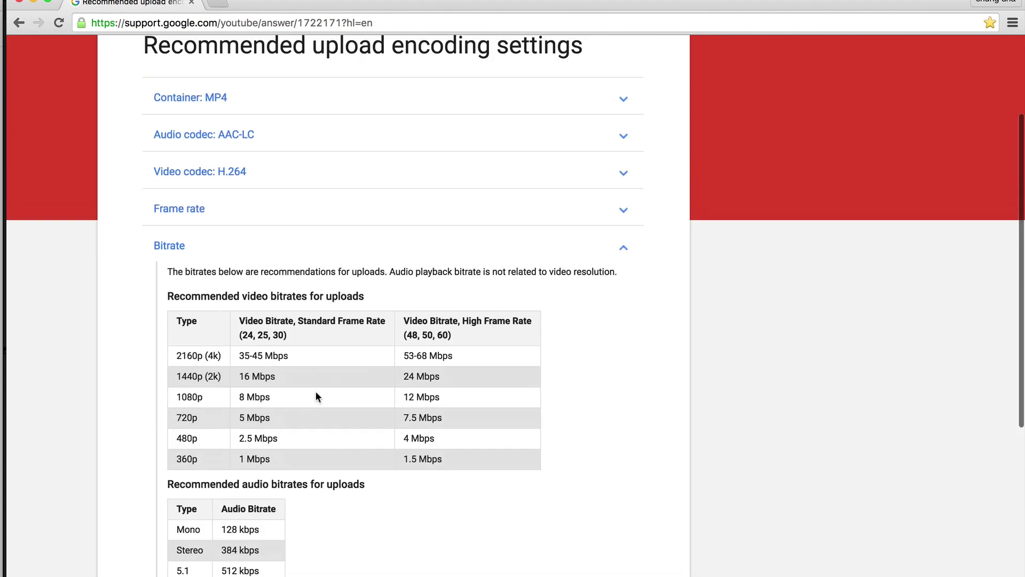
pyautogui.scroll(-3, 316, 391)
pyautogui.scroll(2, 626, 423)
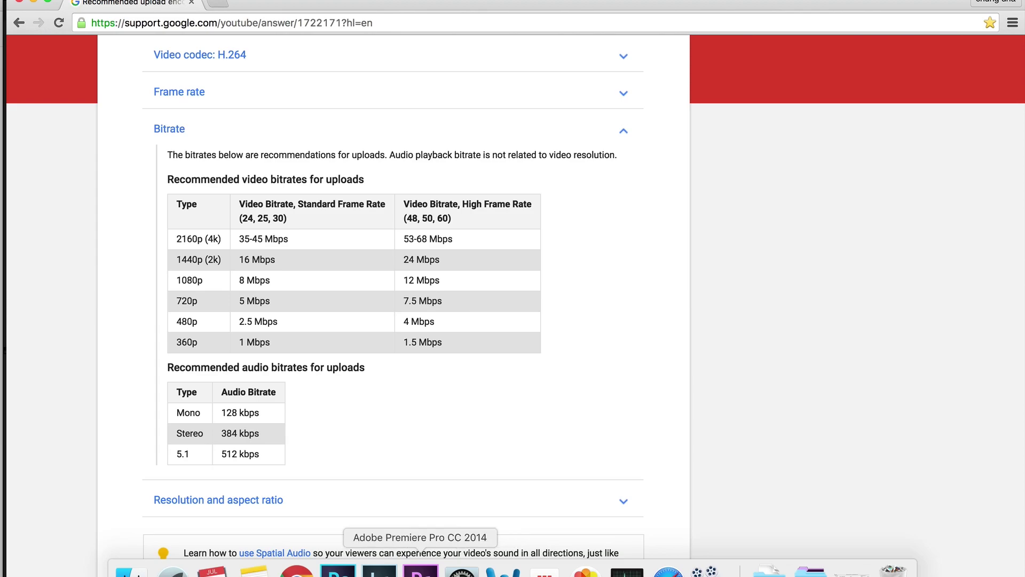
# Switch to Premiere Pro and display the YouTube 1080p, 1440p and 2160p export presets.
pyautogui.click(421, 568)
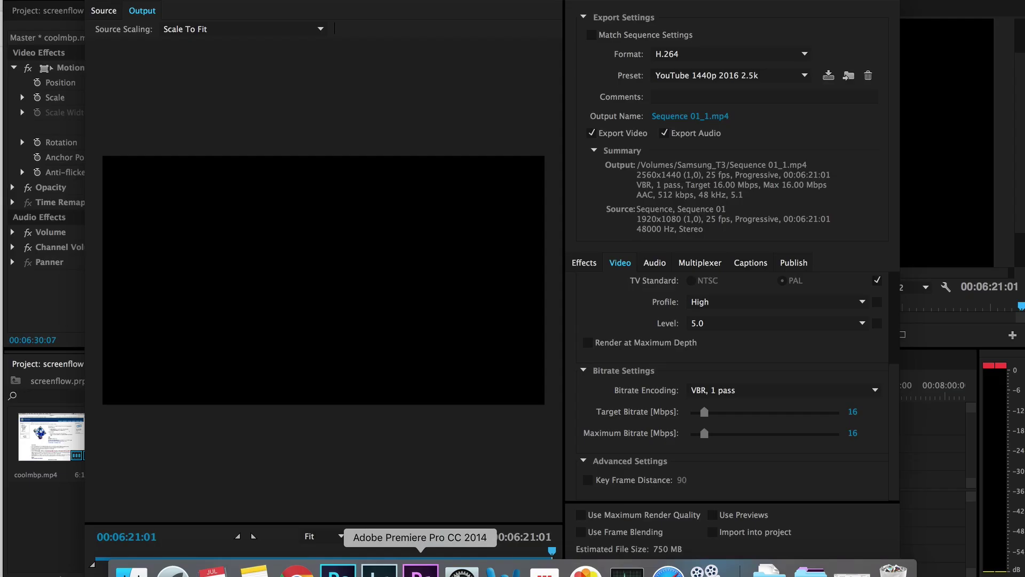
pyautogui.click(716, 75)
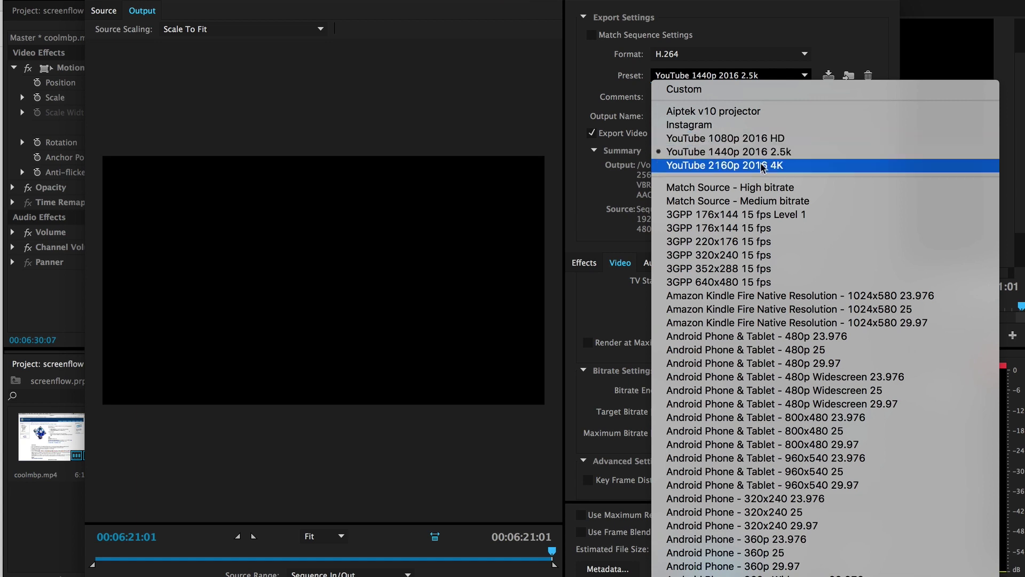
pyautogui.click(588, 189)
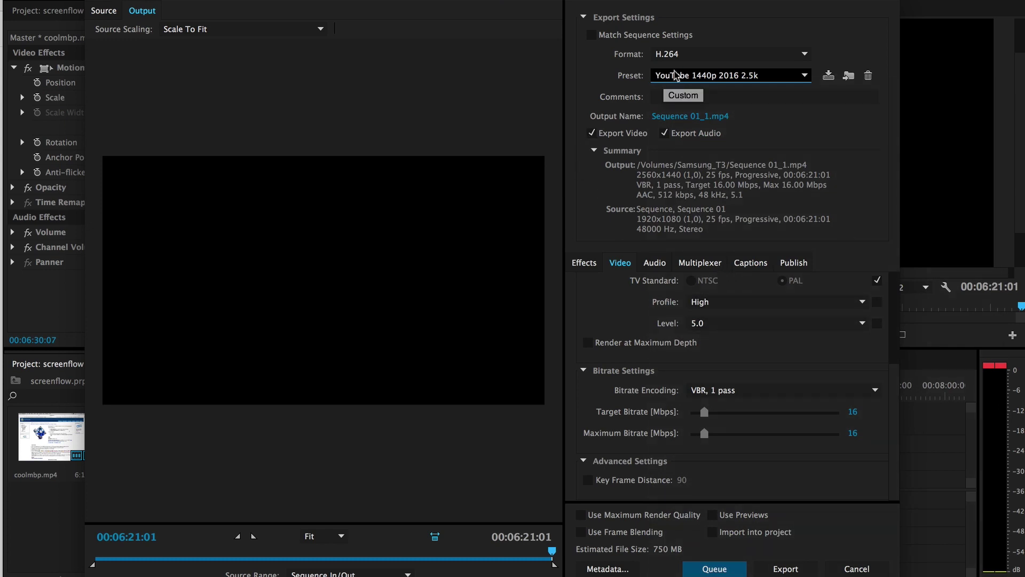
pyautogui.click(673, 75)
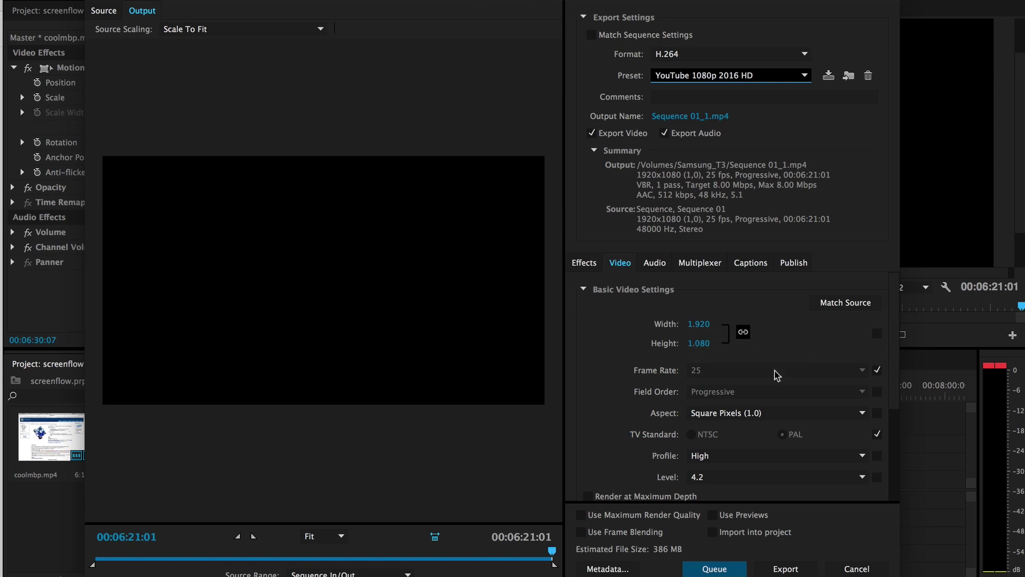
pyautogui.moveTo(895, 353); pyautogui.dragTo(895, 444)
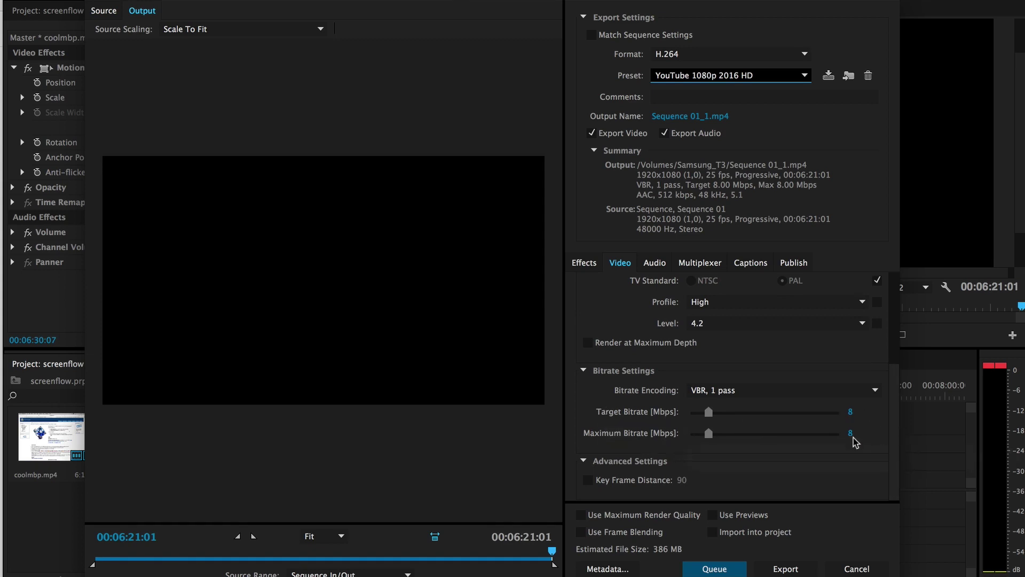
pyautogui.moveTo(895, 454); pyautogui.dragTo(890, 360)
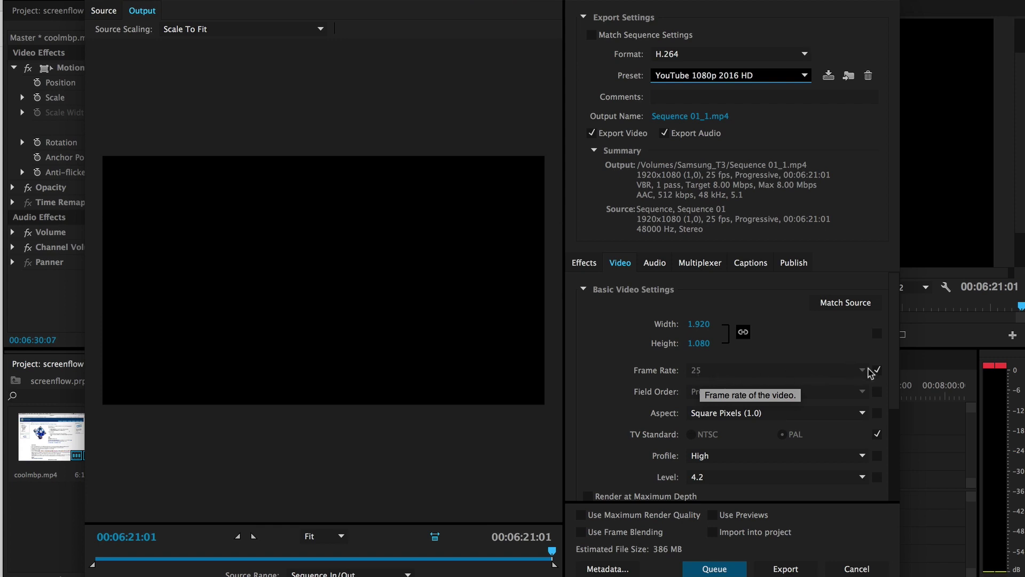
pyautogui.moveTo(898, 365); pyautogui.dragTo(887, 453)
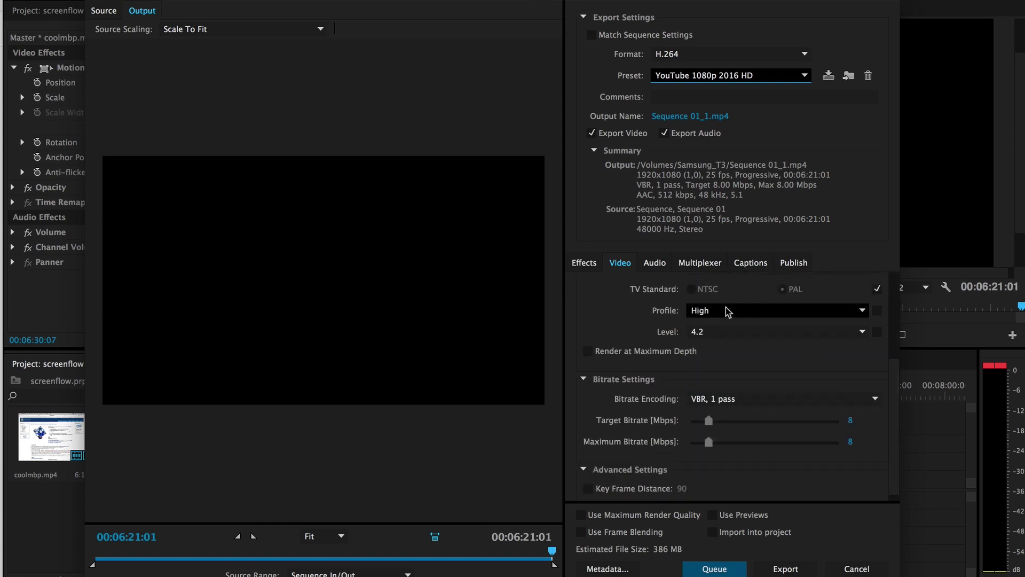
# Verify the 1080p preset's audio is AAC, 48000 Hz, 5.1, 512 kbps.
pyautogui.click(655, 262)
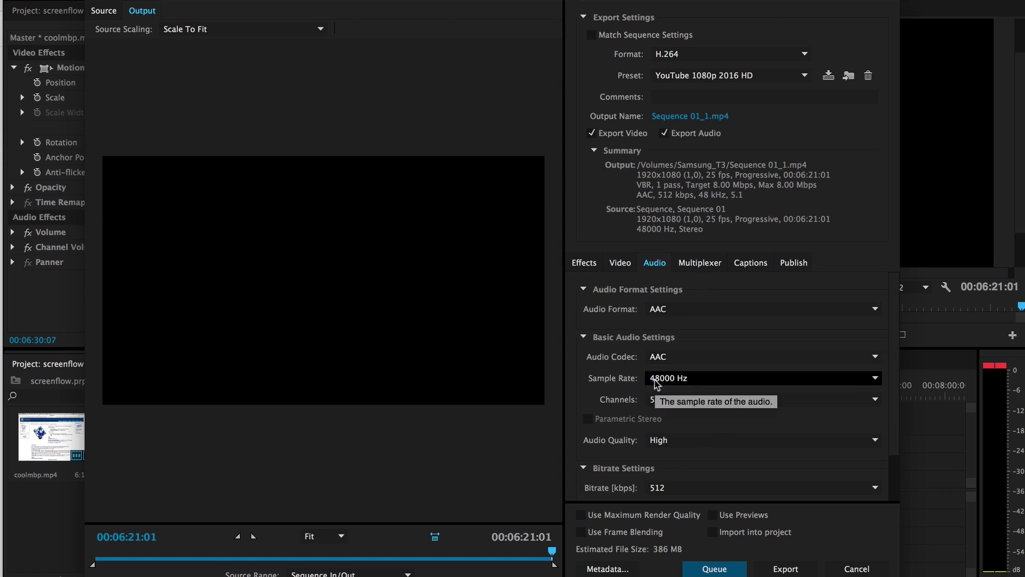
pyautogui.click(685, 378)
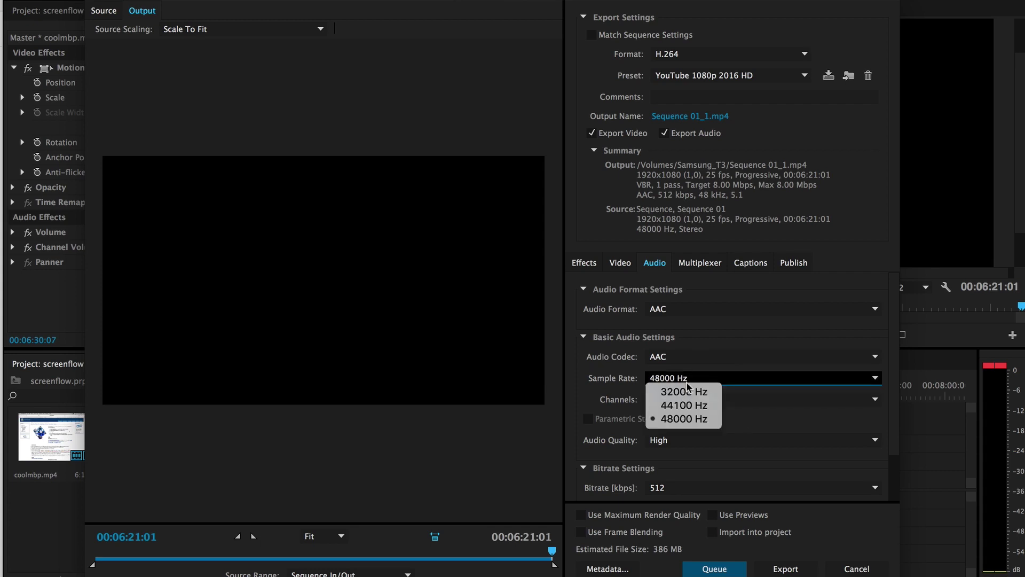
pyautogui.click(688, 385)
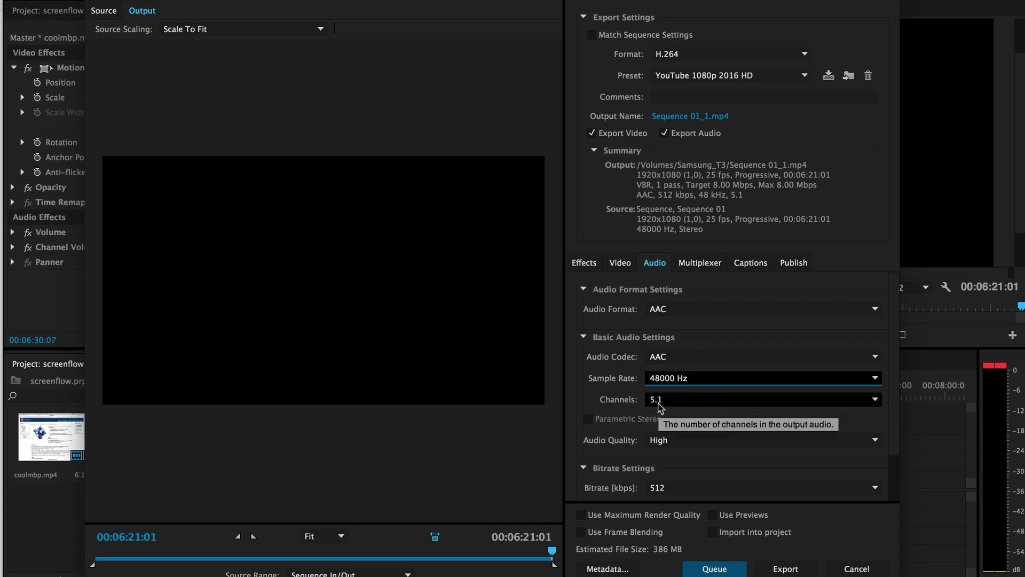
pyautogui.scroll(-2, 754, 440)
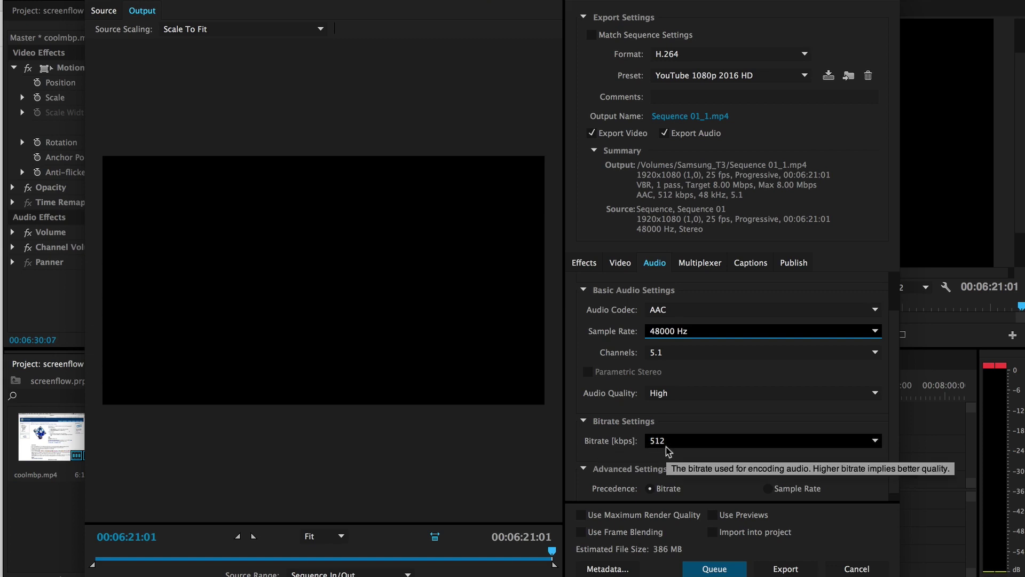
pyautogui.scroll(-1, 891, 482)
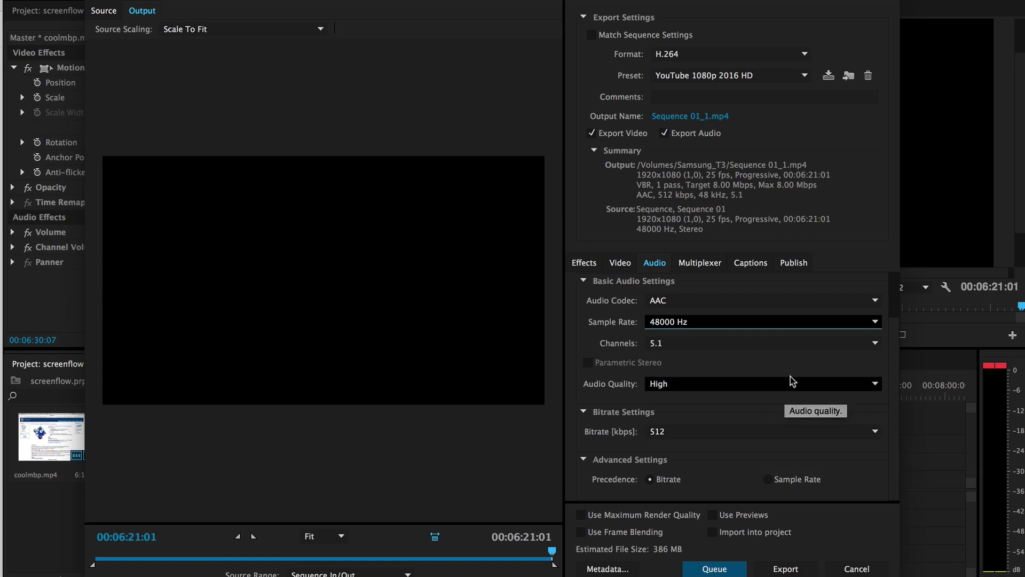
# Apply YouTube 1440p 2016 2.5k and review its 2560x1440, 16 Mbps video and 5.1 audio.
pyautogui.click(717, 75)
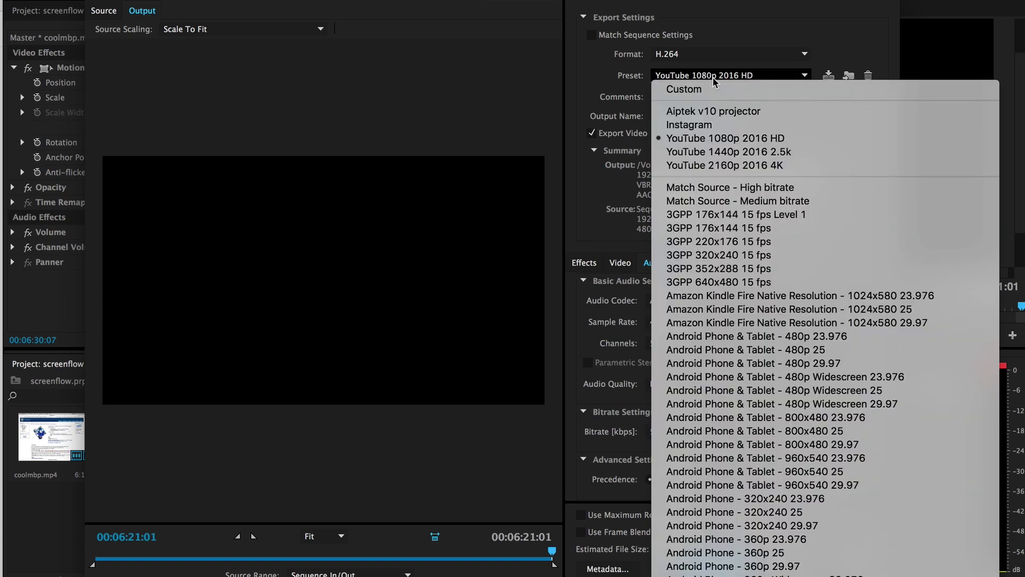
pyautogui.click(738, 153)
pyautogui.click(621, 264)
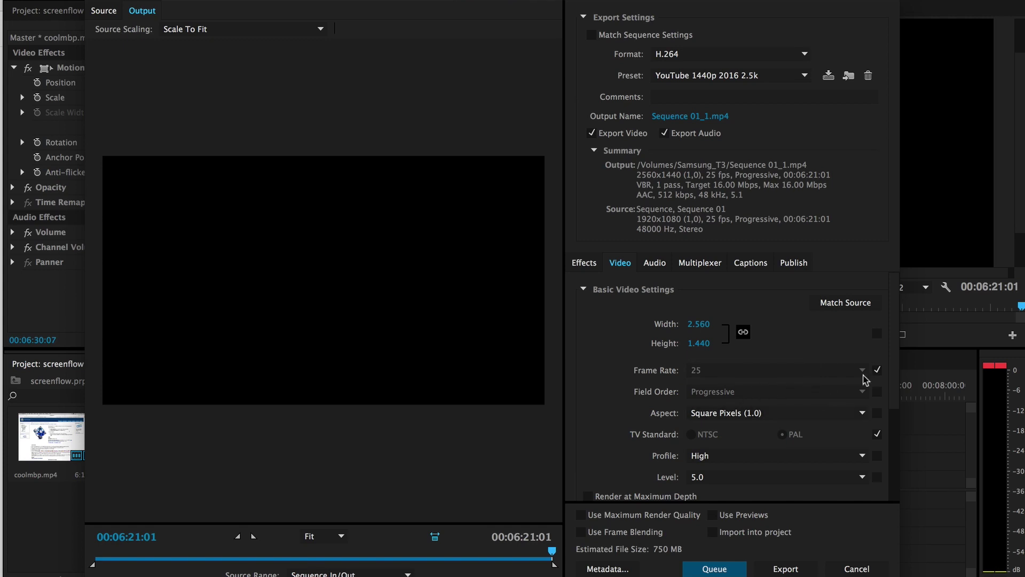
pyautogui.moveTo(906, 375); pyautogui.dragTo(906, 477)
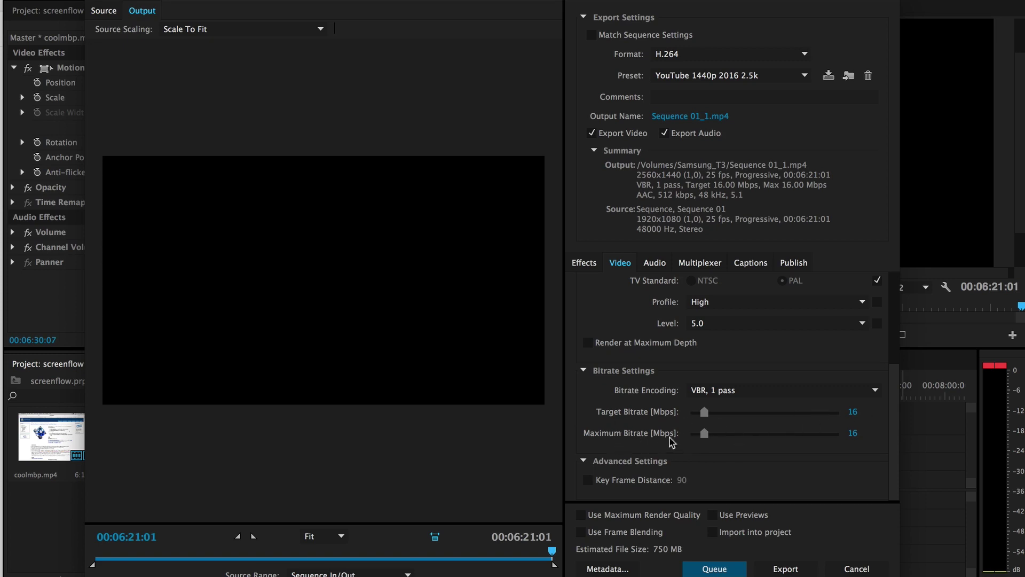
pyautogui.click(657, 264)
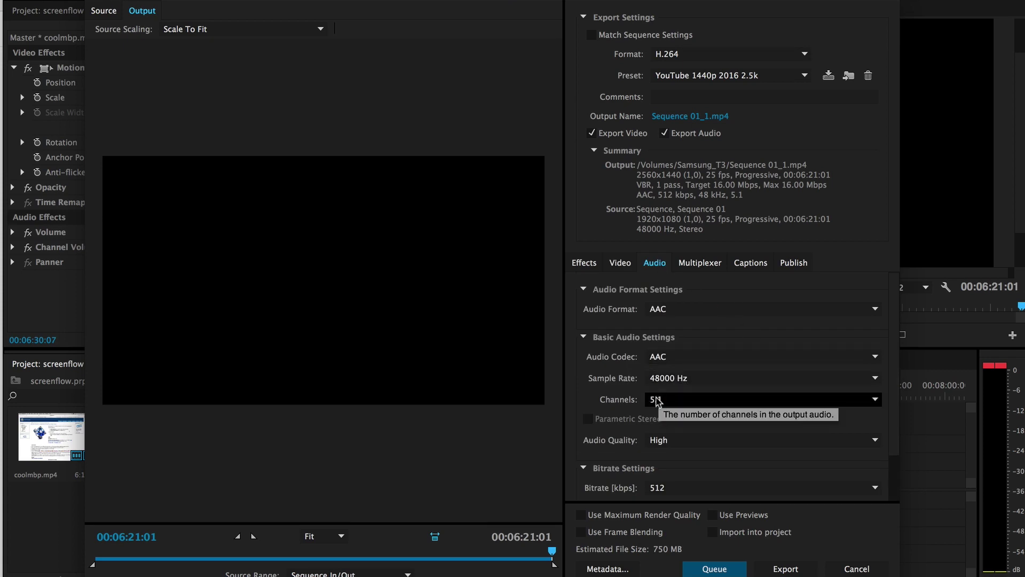
pyautogui.scroll(-2, 801, 400)
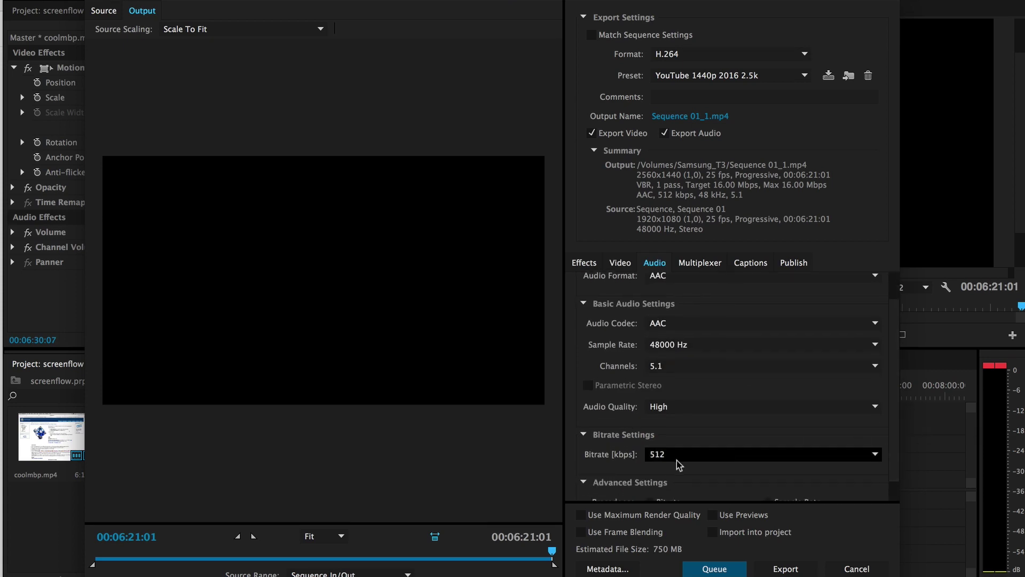
pyautogui.click(621, 263)
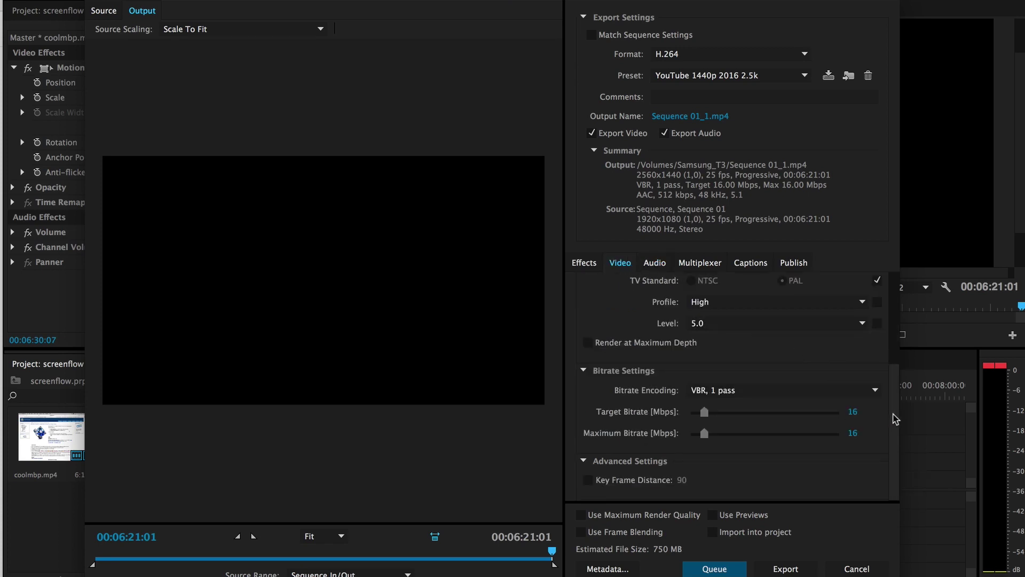
pyautogui.scroll(2, 894, 384)
pyautogui.scroll(1, 895, 383)
pyautogui.scroll(2, 895, 384)
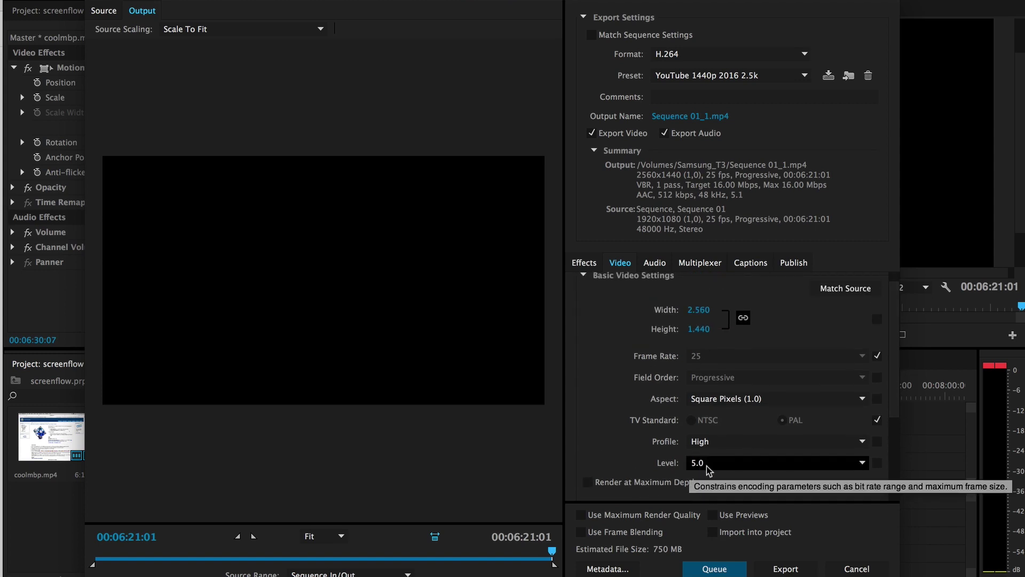
# Apply YouTube 2160p 2016 4K and confirm its 35/45 Mbps video and 512 kbps 5.1 audio.
pyautogui.moveTo(716, 463)
pyautogui.click(705, 75)
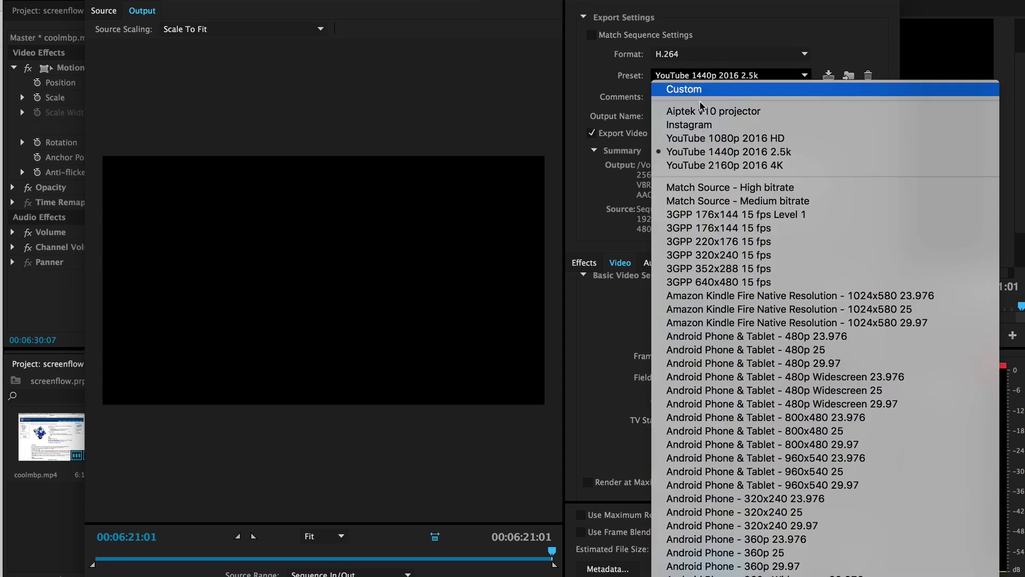
pyautogui.click(726, 166)
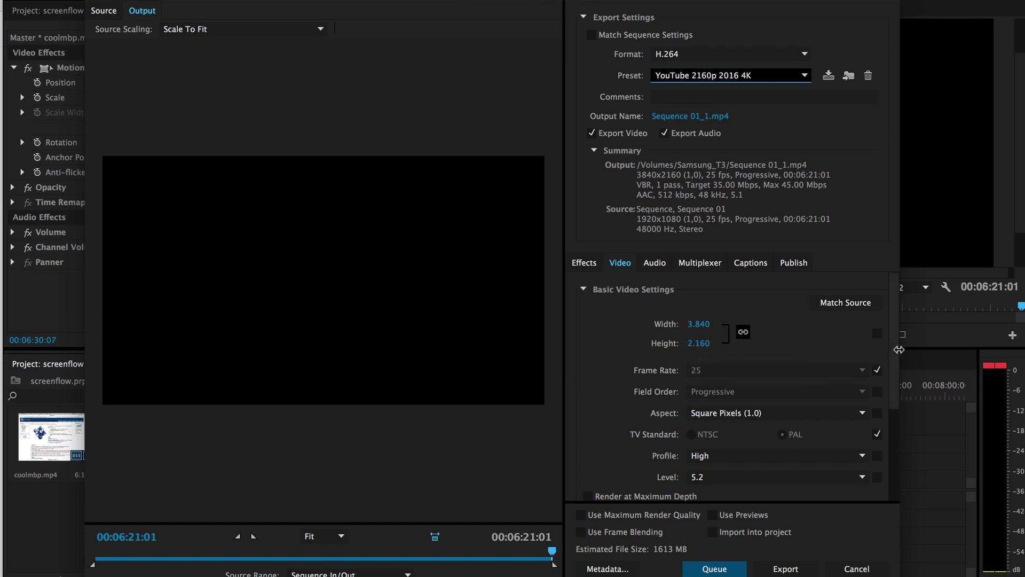
pyautogui.scroll(-2, 882, 361)
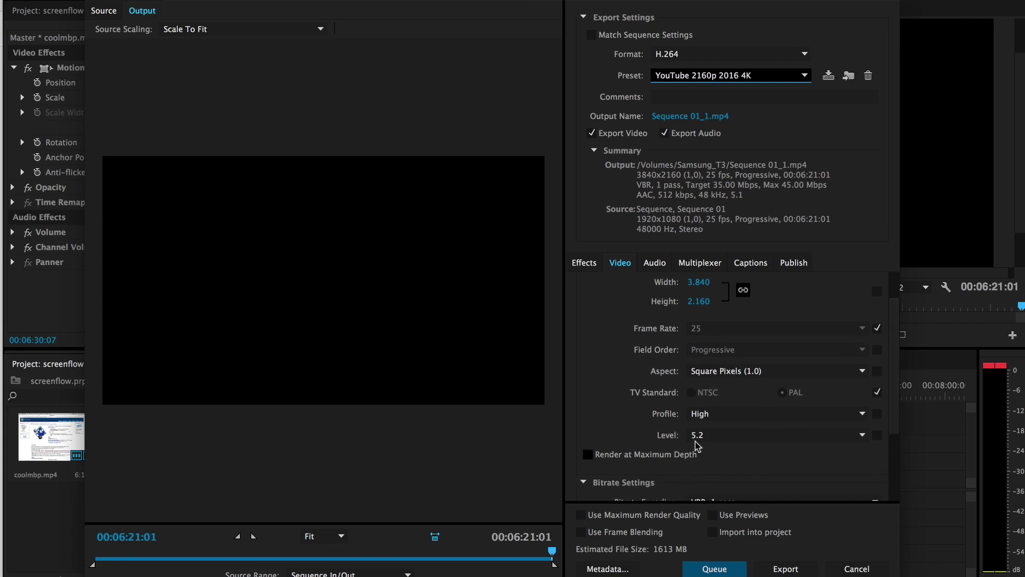
pyautogui.moveTo(894, 422); pyautogui.dragTo(888, 482)
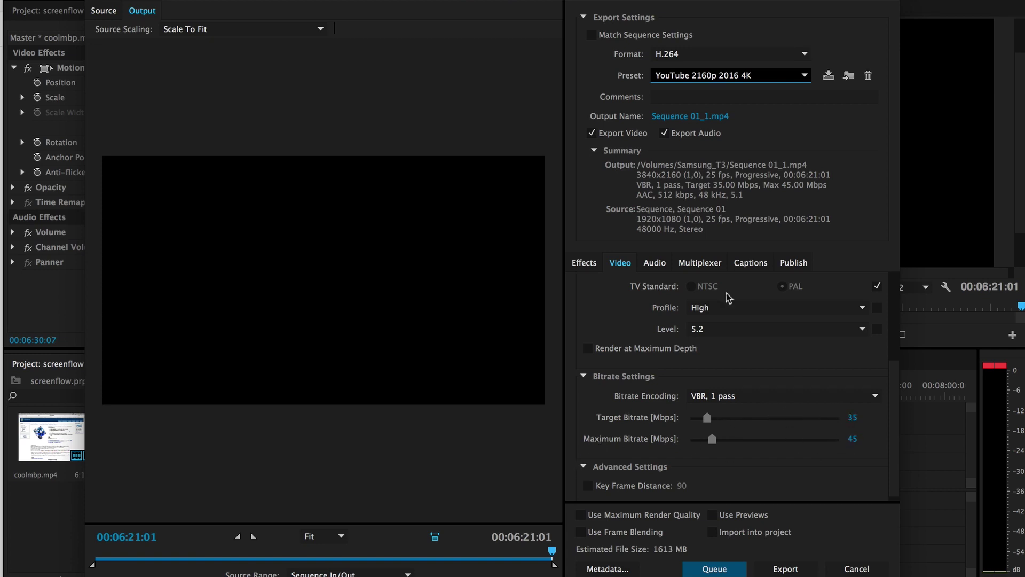
pyautogui.click(655, 262)
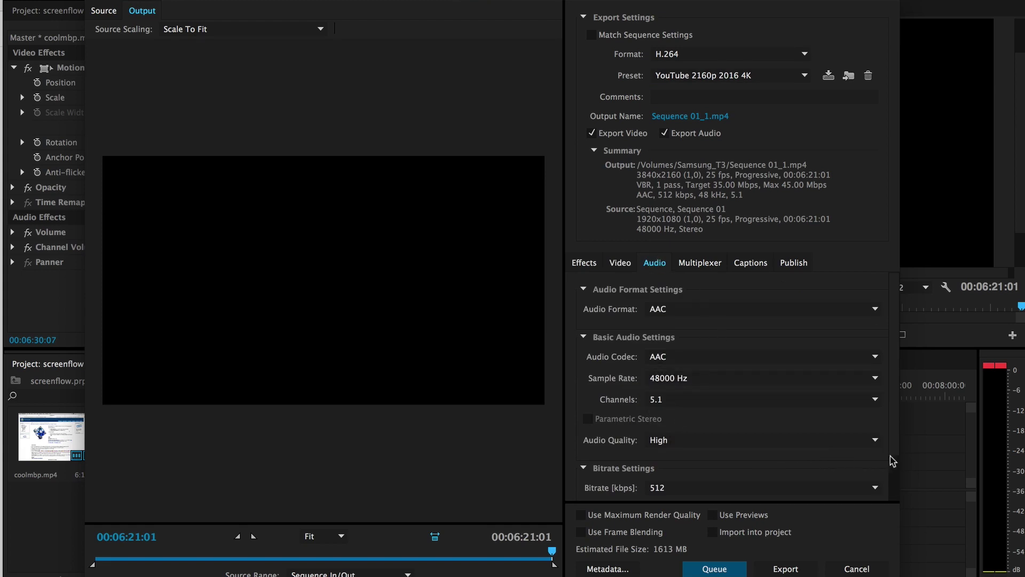
pyautogui.scroll(-2, 895, 463)
pyautogui.scroll(-2, 889, 480)
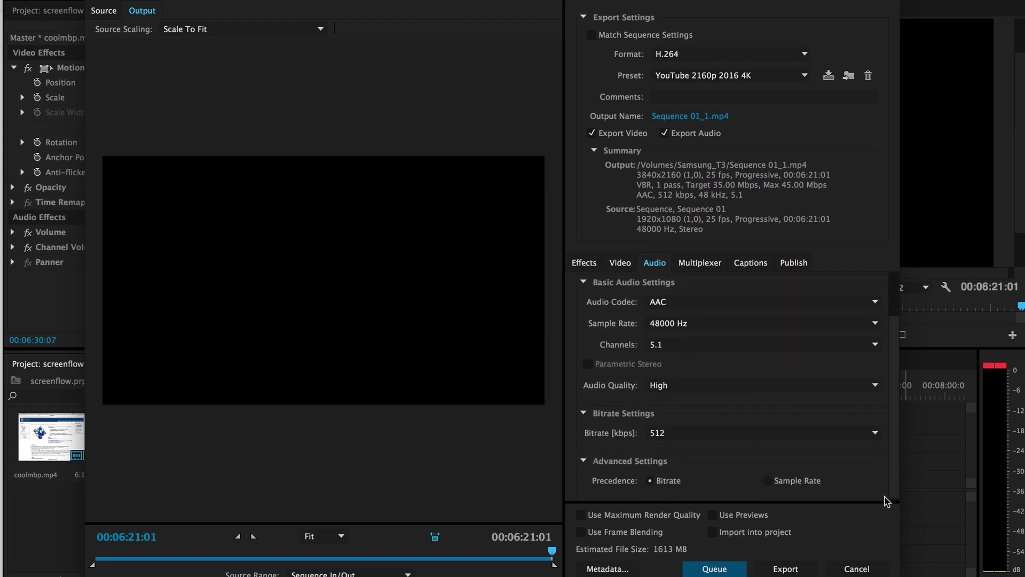